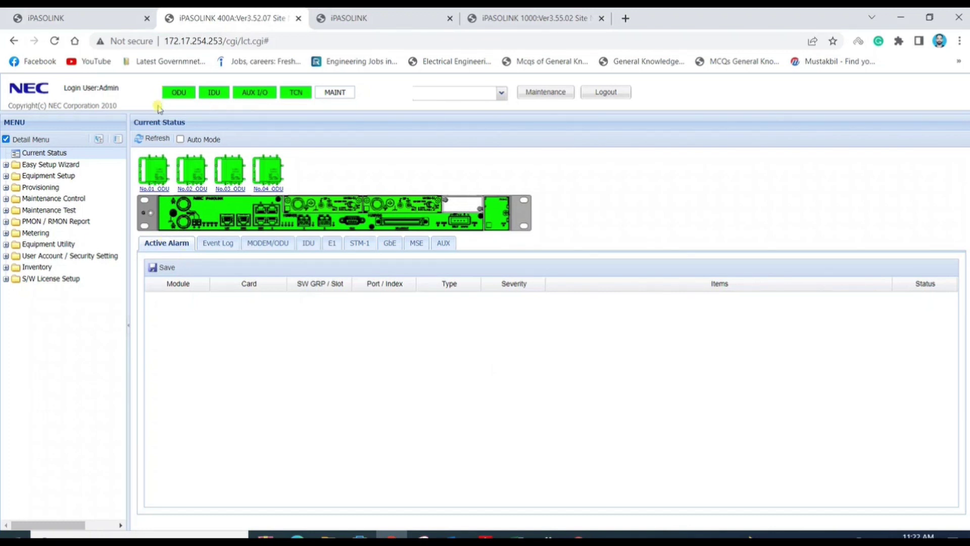
Refresh the current status, confirm no active alarms, and display the 400A event log
click(144, 136)
click(213, 244)
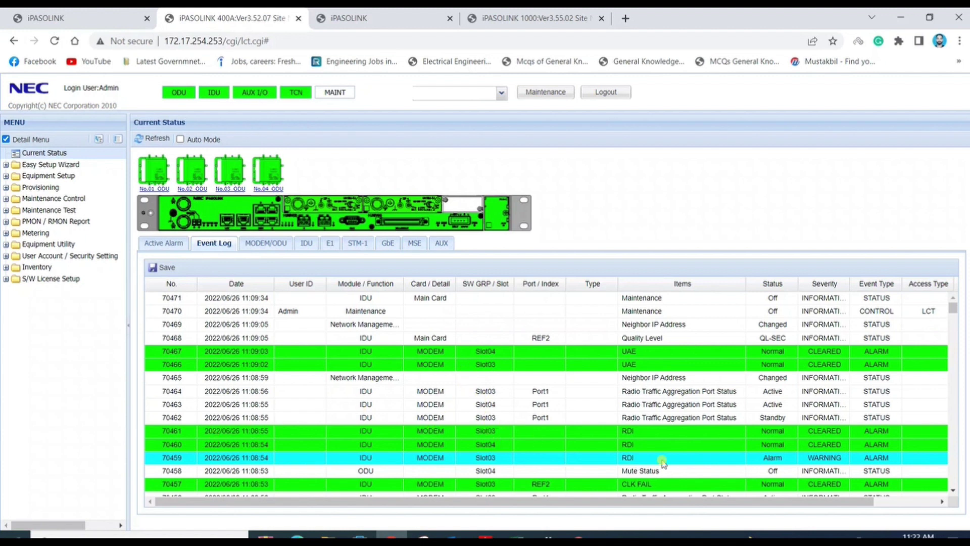
Scroll the event log back to entries from around 11:08 on 2022/06/26
click(953, 489)
click(952, 490)
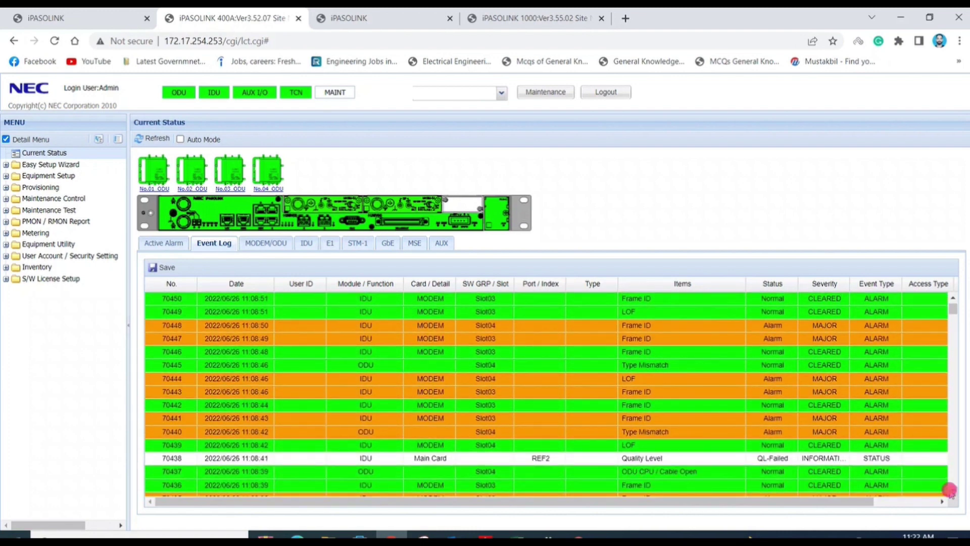
click(952, 490)
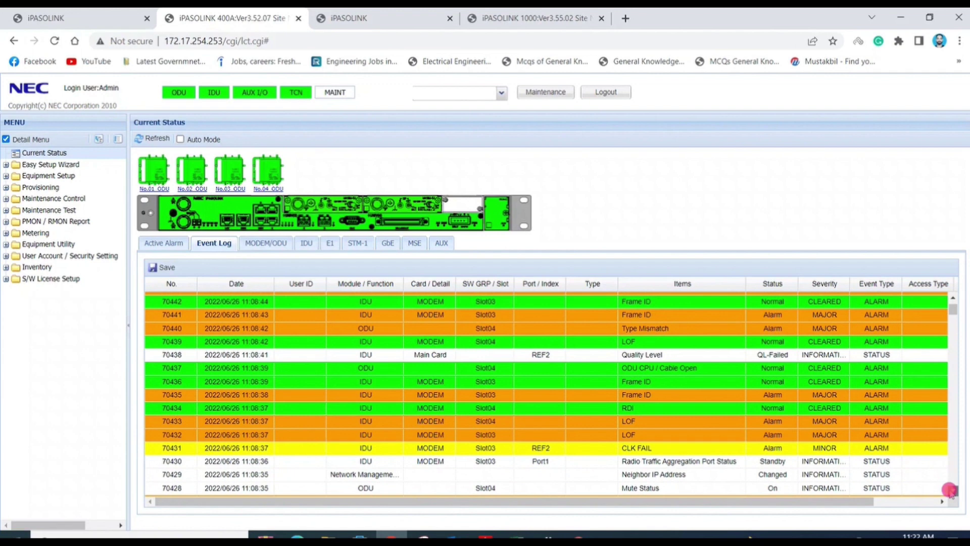
click(952, 490)
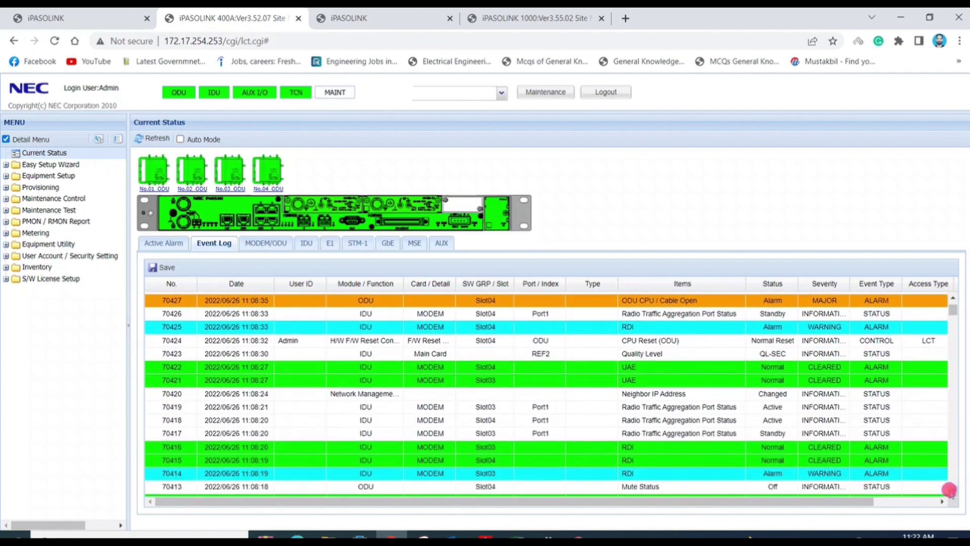
click(951, 490)
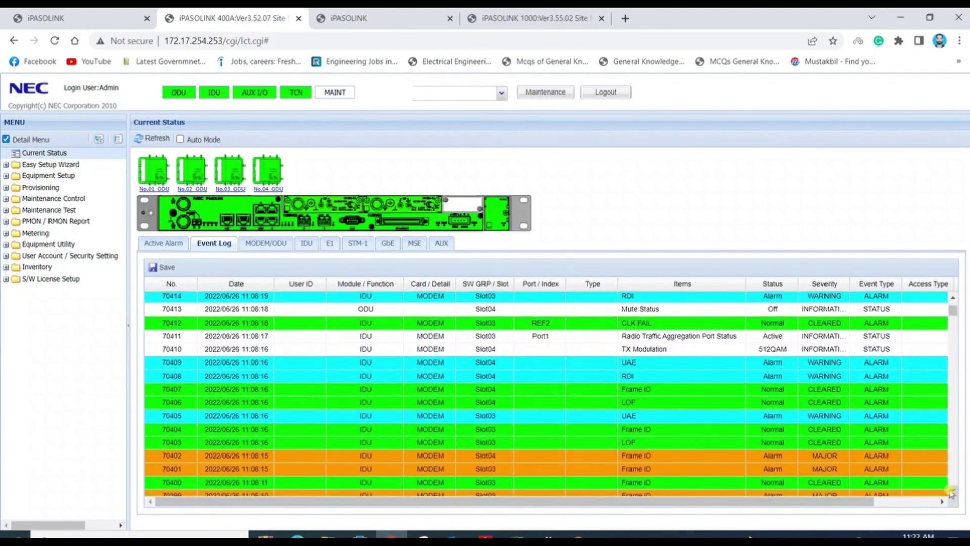
click(951, 490)
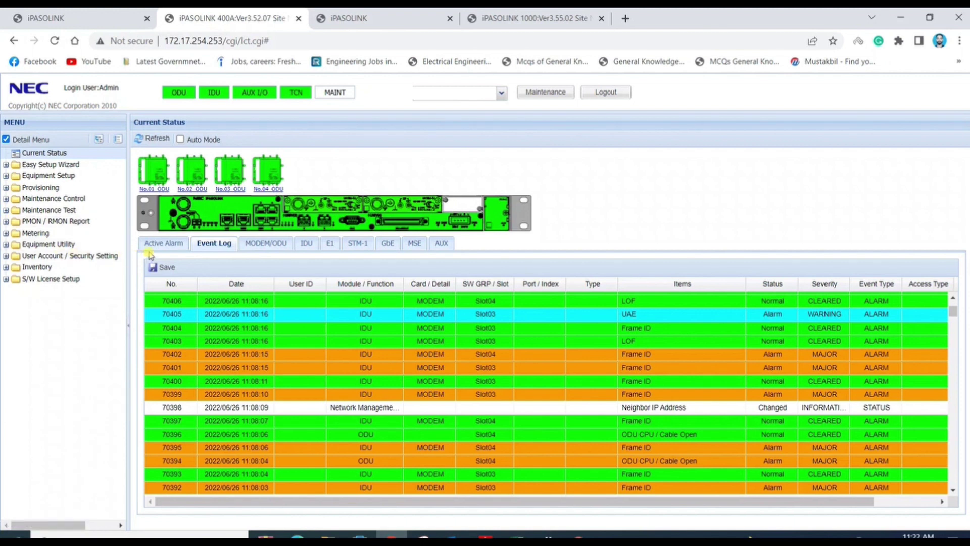
click(165, 240)
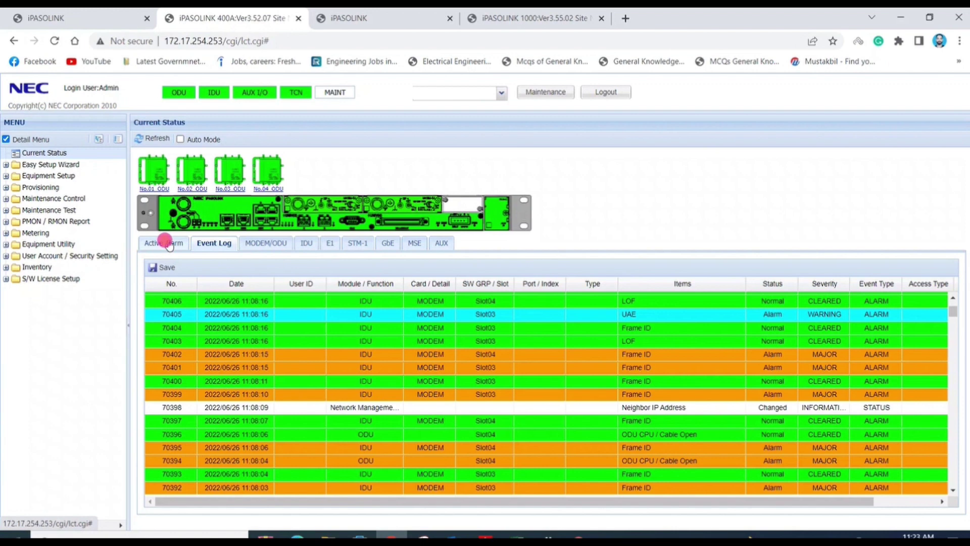
Return to the Active Alarm list and open the MODEM PMON Report under PMON / RMON Report
click(168, 244)
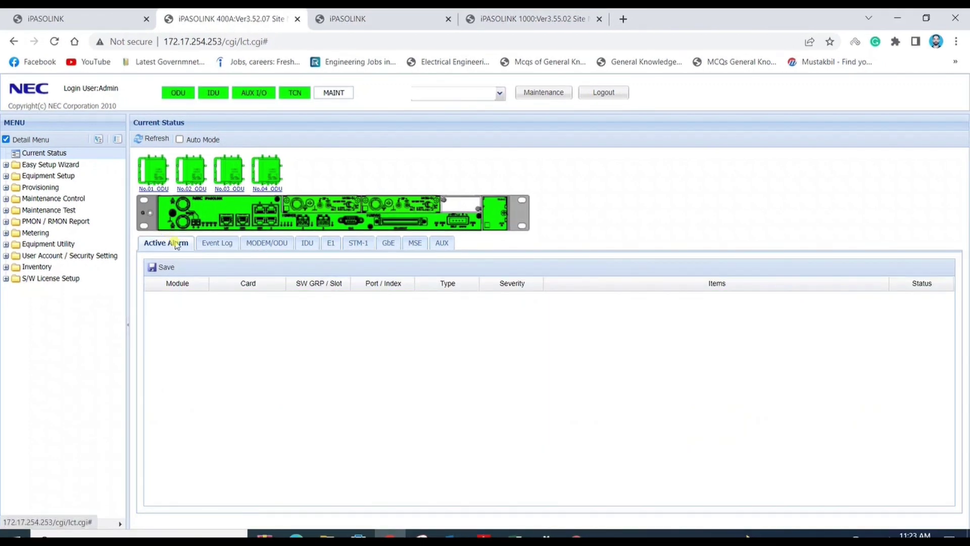
click(71, 221)
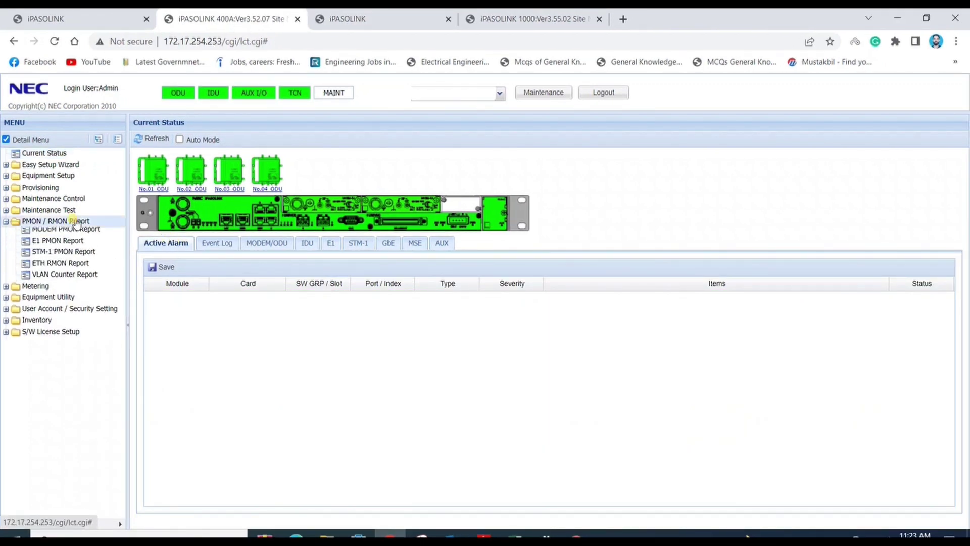
click(78, 232)
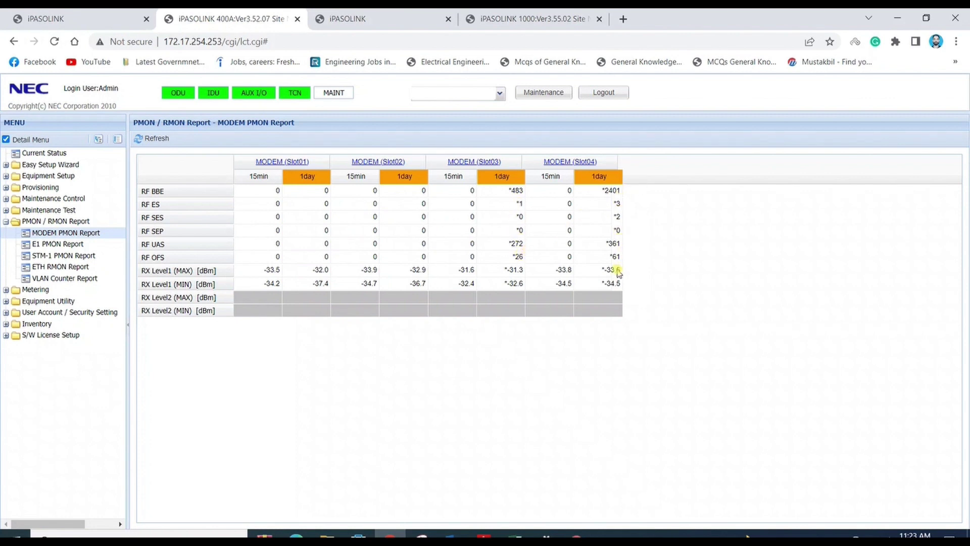
Open MODEM Slot03's 15-minute data for 2022/06/26 and scroll through it
click(475, 161)
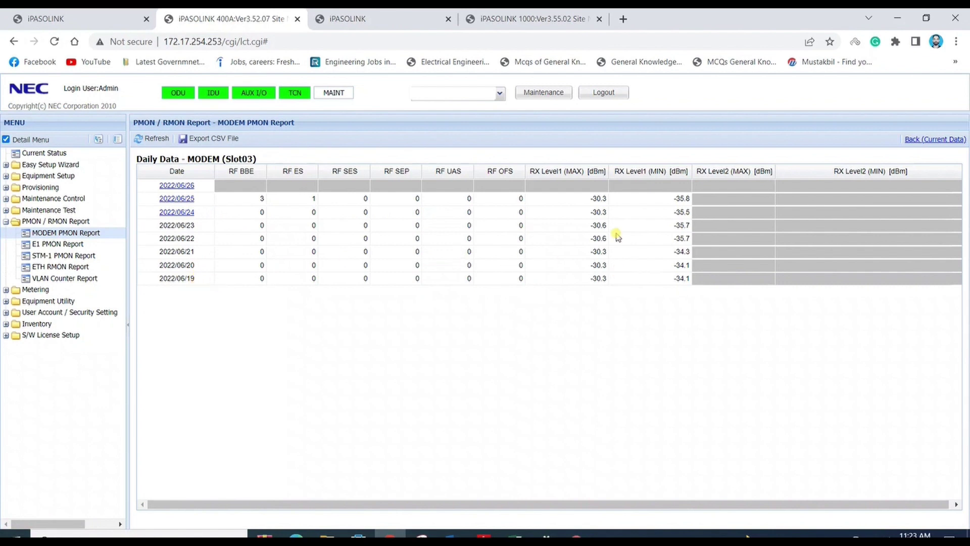
click(186, 187)
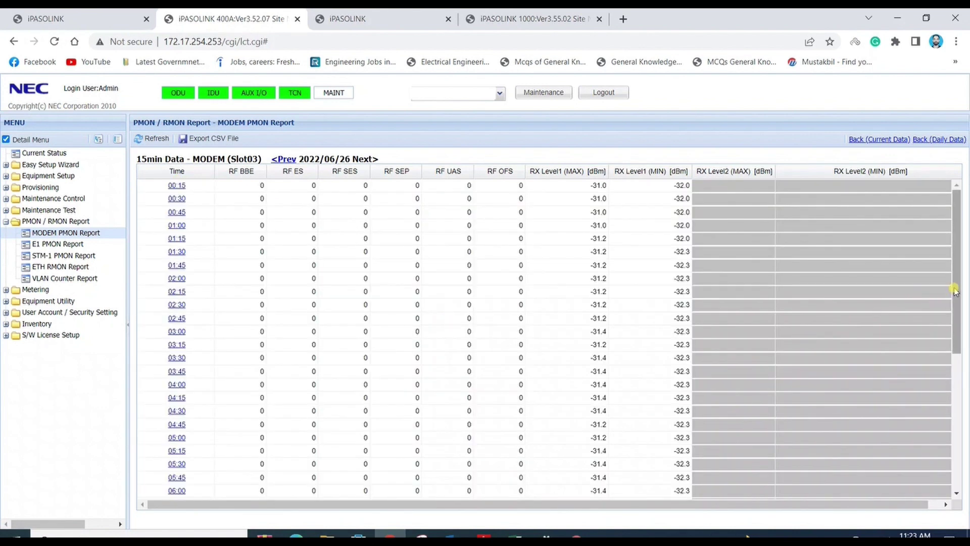
drag(954, 284, 954, 463)
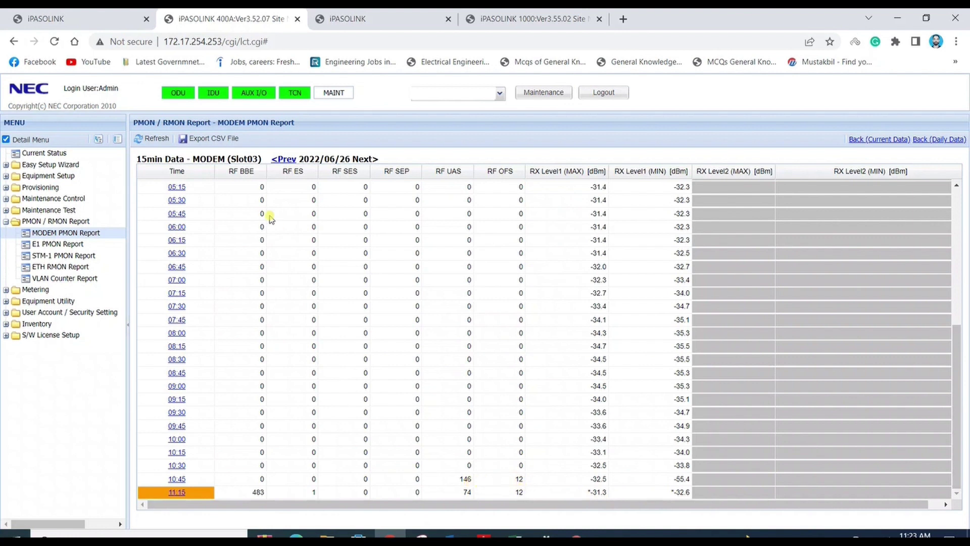
Step Slot03's 15-minute data back through 2022/06/25 to 2022/06/24, then return to the summary
click(283, 159)
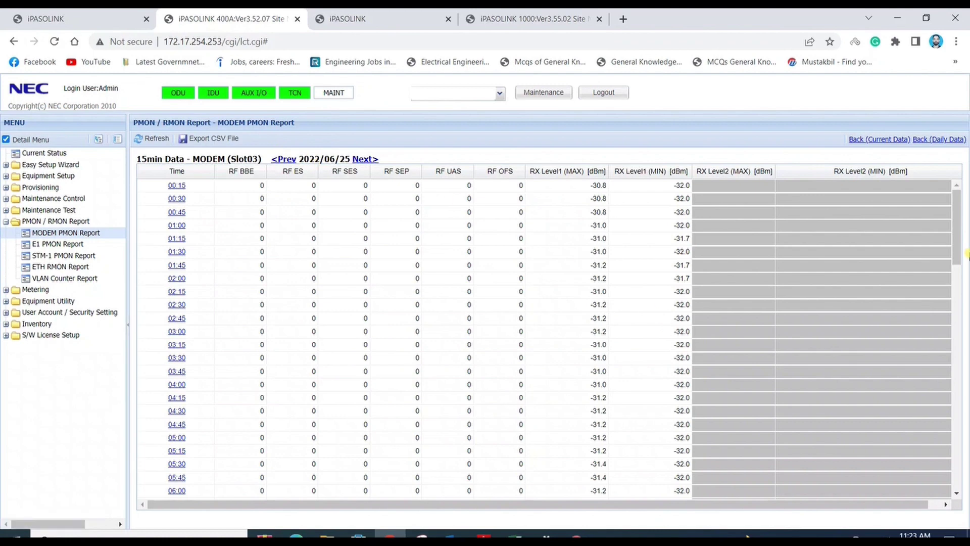
drag(957, 227, 966, 177)
click(285, 159)
drag(958, 244, 967, 492)
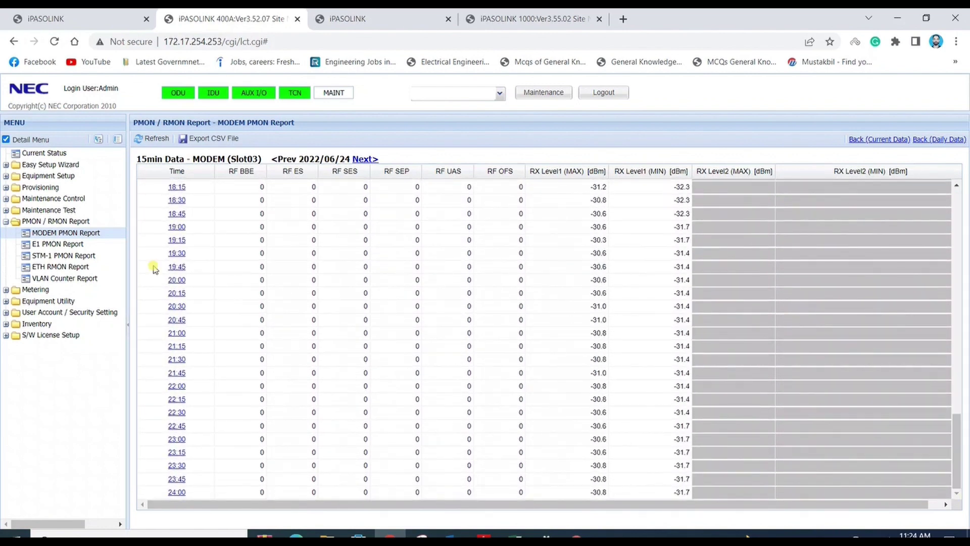
click(77, 232)
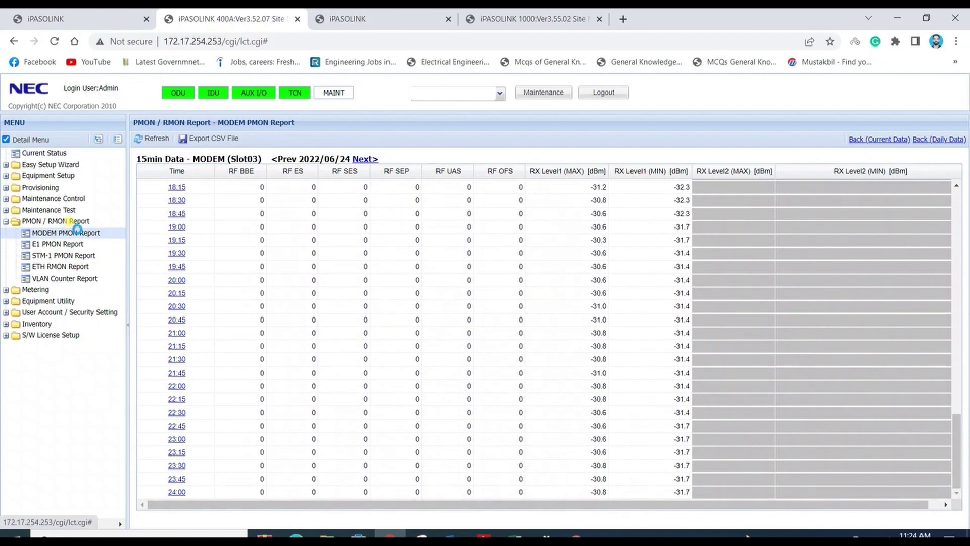
Open Slot04's 15-minute MODEM data for 2022/06/26 and find the 10:45 error burst (RF BBE 2401, UAS 97)
click(342, 315)
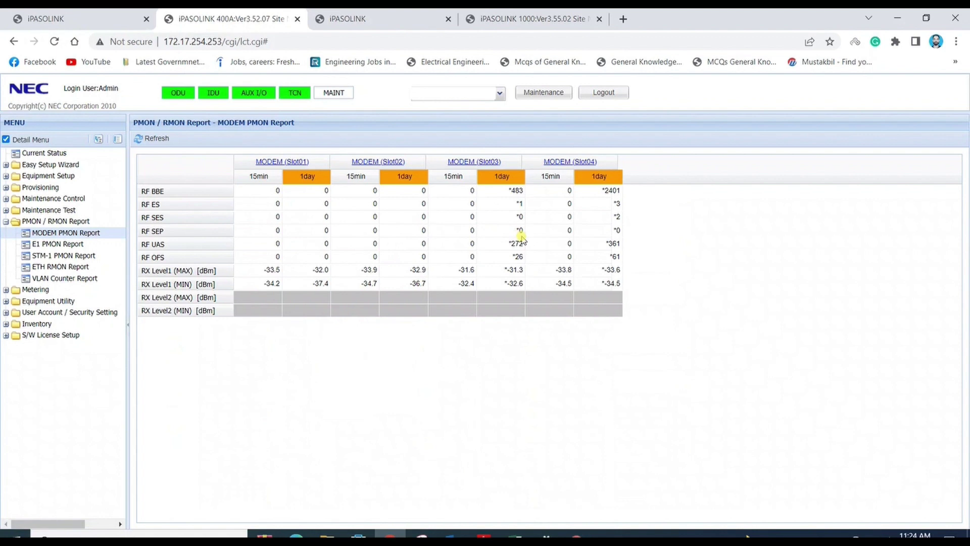
click(580, 162)
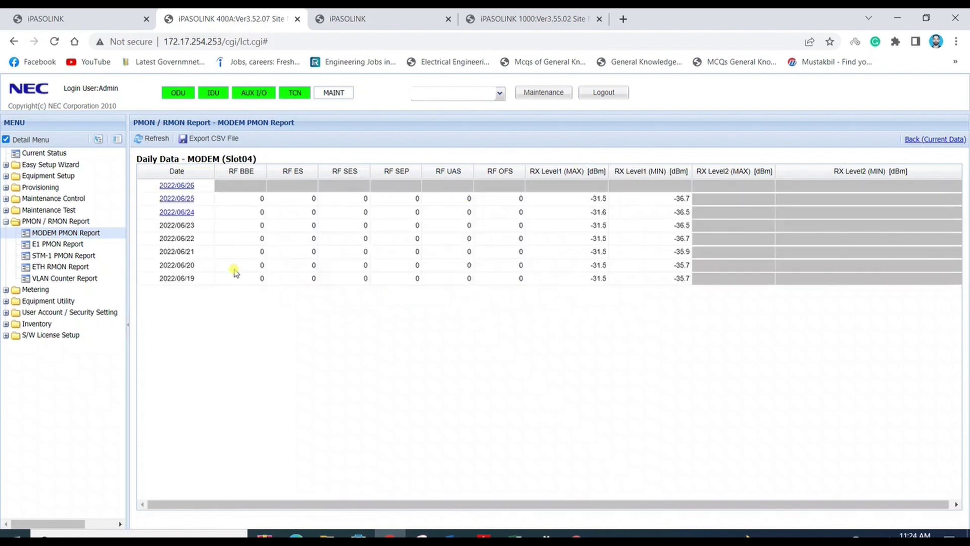
click(177, 185)
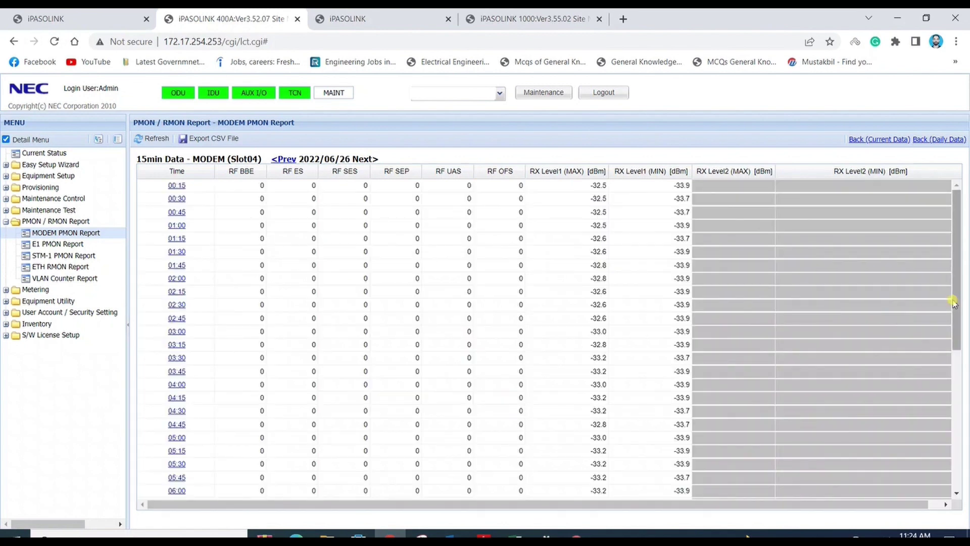
drag(954, 302, 945, 487)
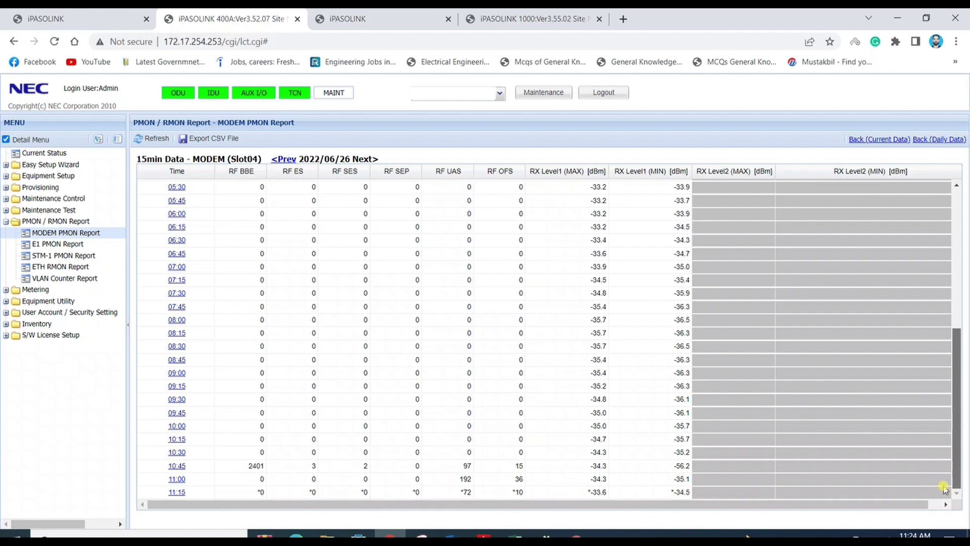
scroll(944, 489, up, 5)
right_click(770, 235)
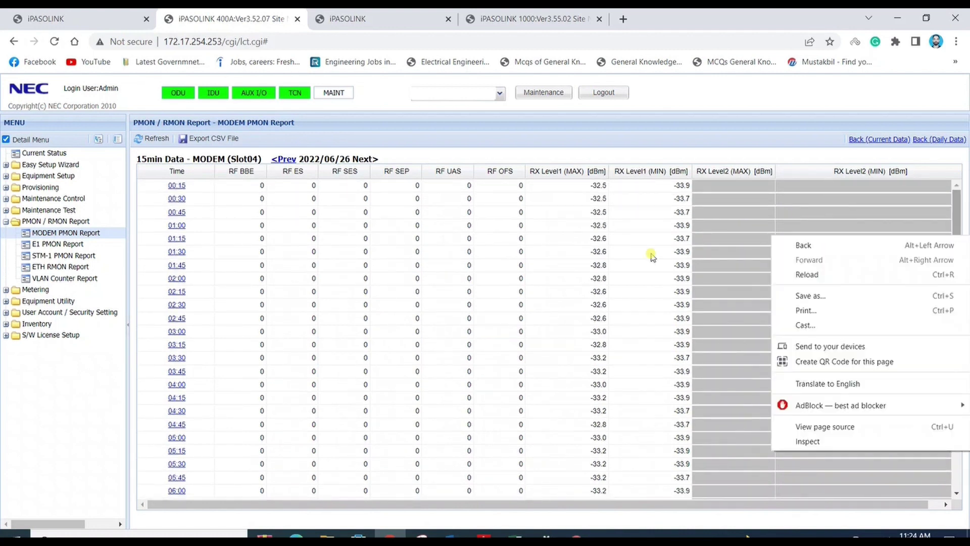
click(616, 275)
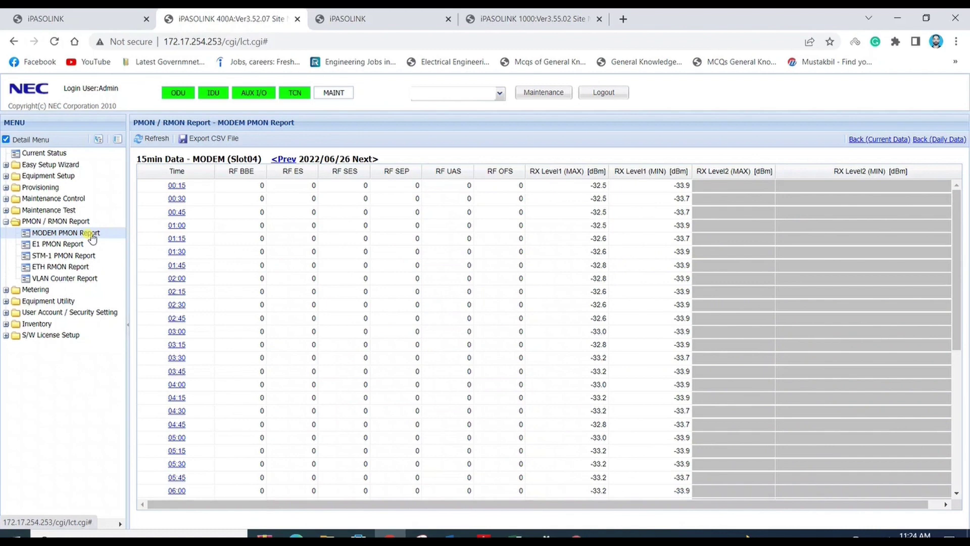
Step Slot04's 15-minute data back to 2022/06/25 (all-zero errors), then to 2022/06/24
click(285, 160)
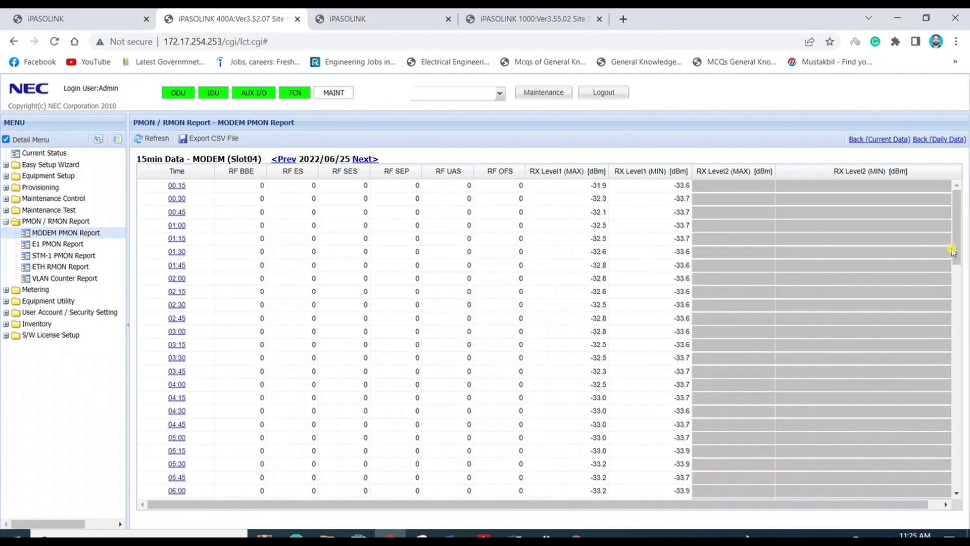
drag(955, 246, 956, 473)
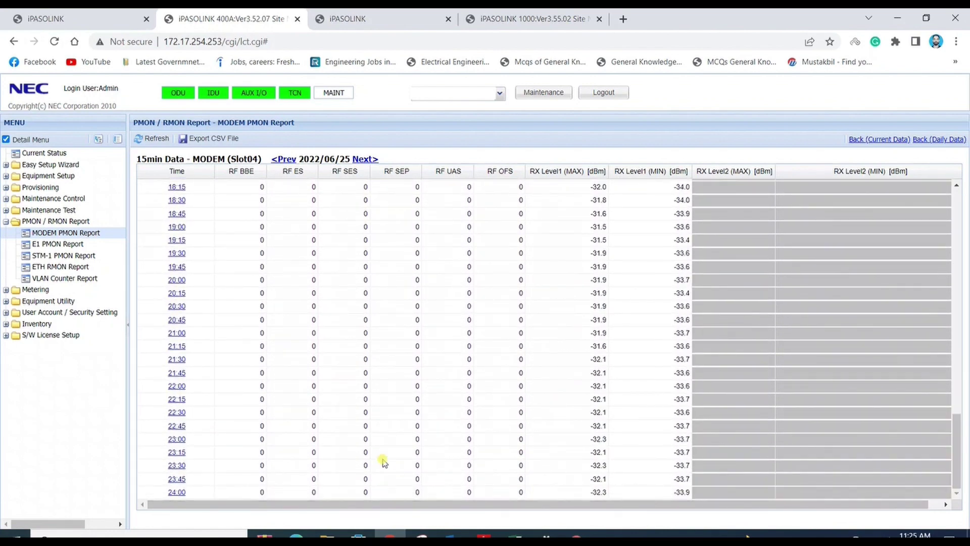
click(303, 491)
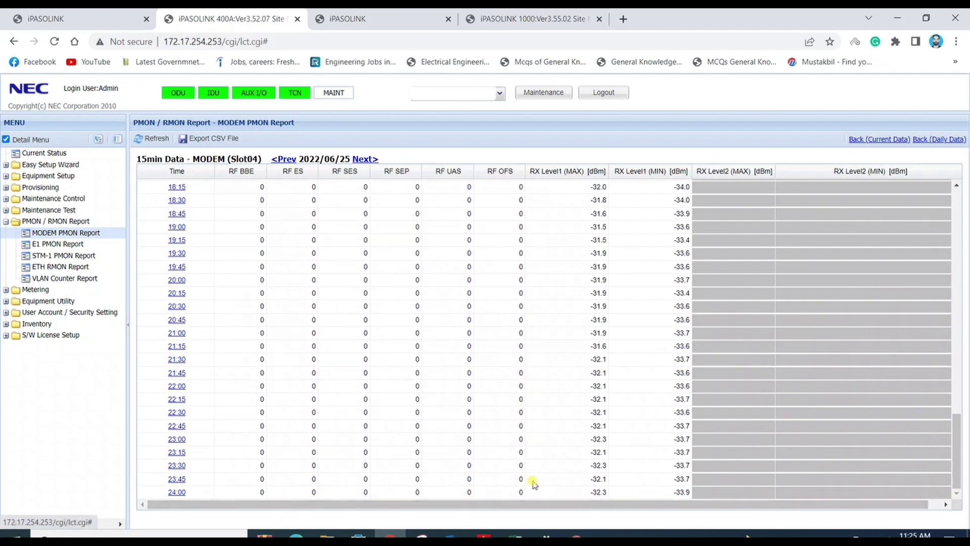
click(283, 159)
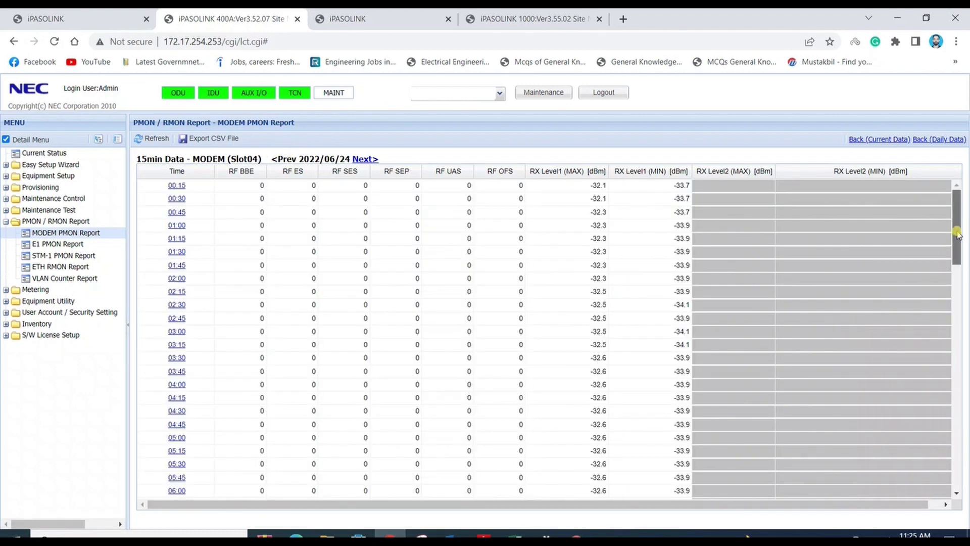
mouse_move(958, 235)
mouse_down()
mouse_move(955, 462)
mouse_move(965, 513)
mouse_move(960, 233)
mouse_up()
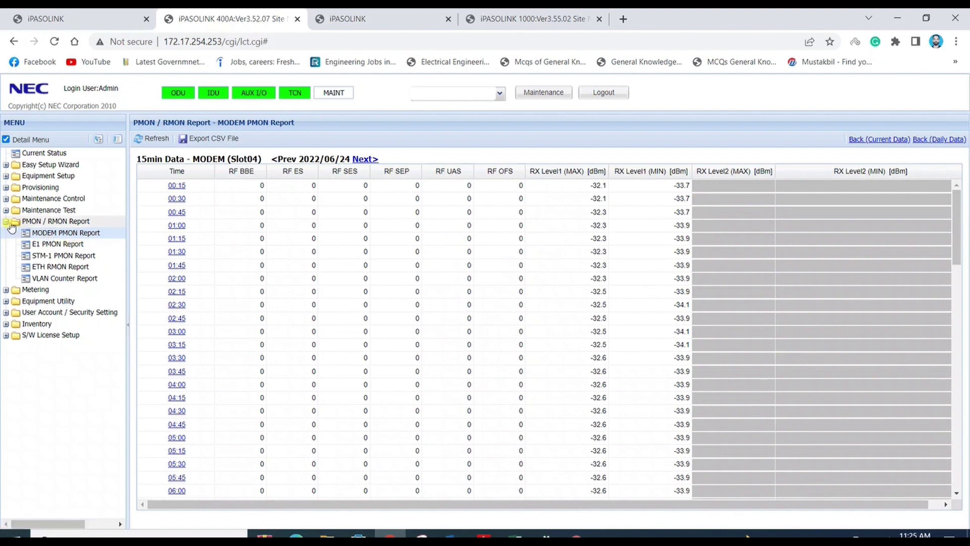
Check the E1 PMON Report and the STM-1 PMON Report, which has no items
click(52, 245)
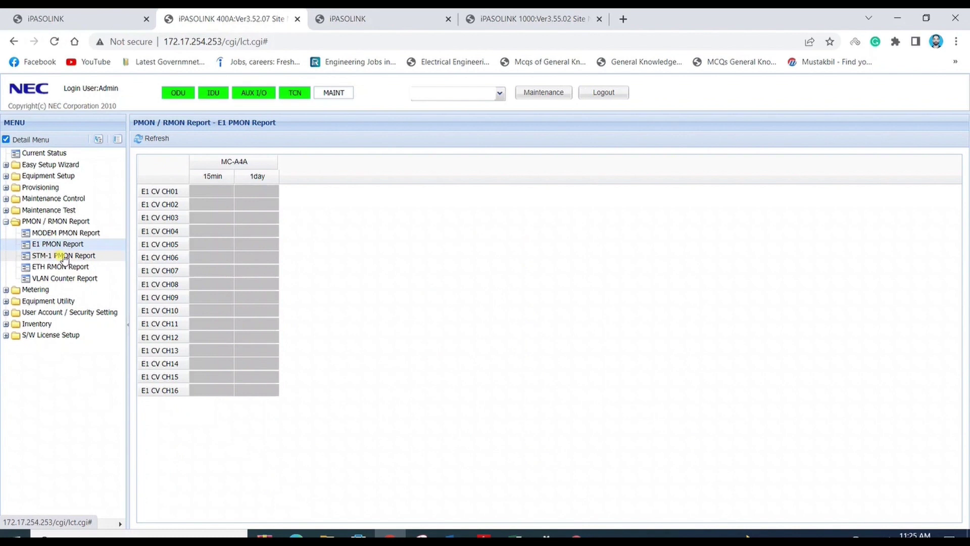
click(63, 256)
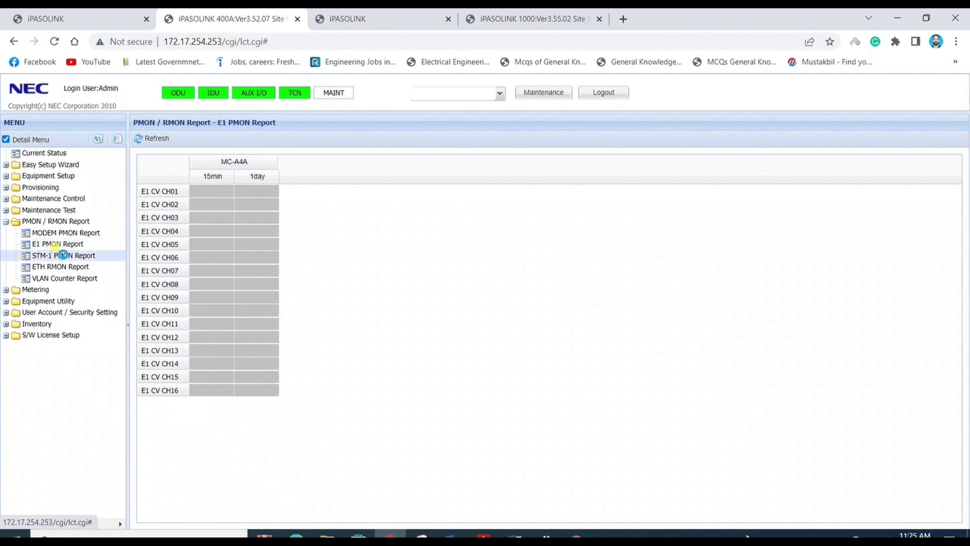
click(63, 255)
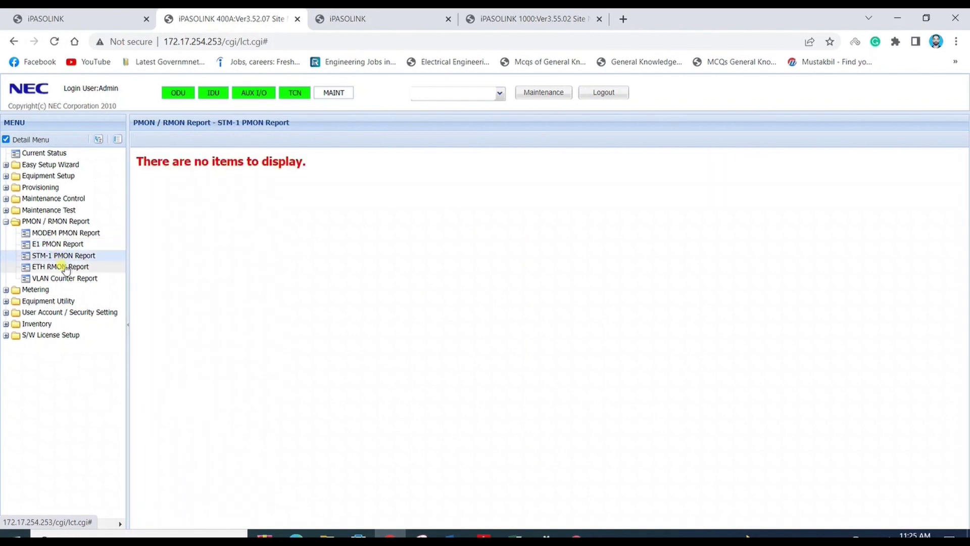
click(66, 267)
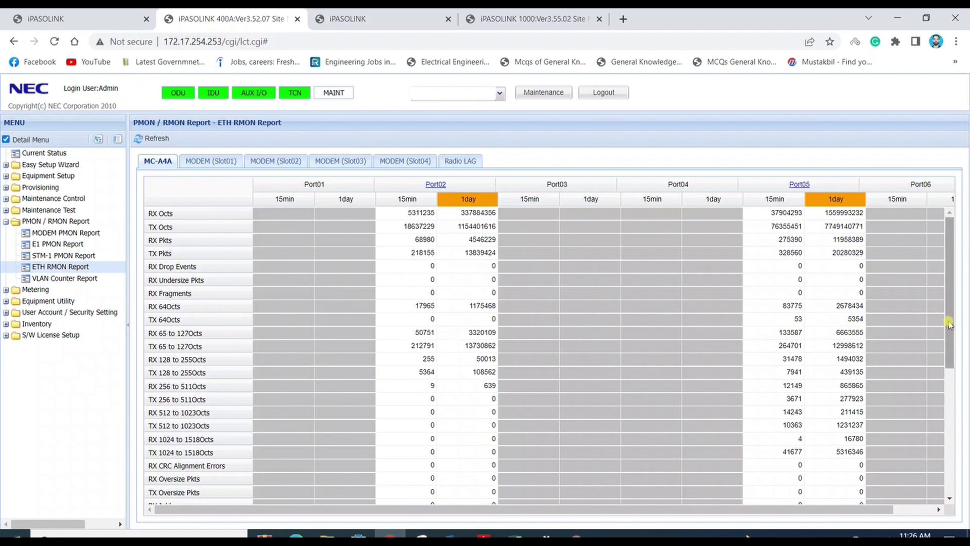
Scroll the ETH RMON port table to confirm zero CRC, oversize and discard counters on Port02 and Port05
drag(949, 323, 964, 302)
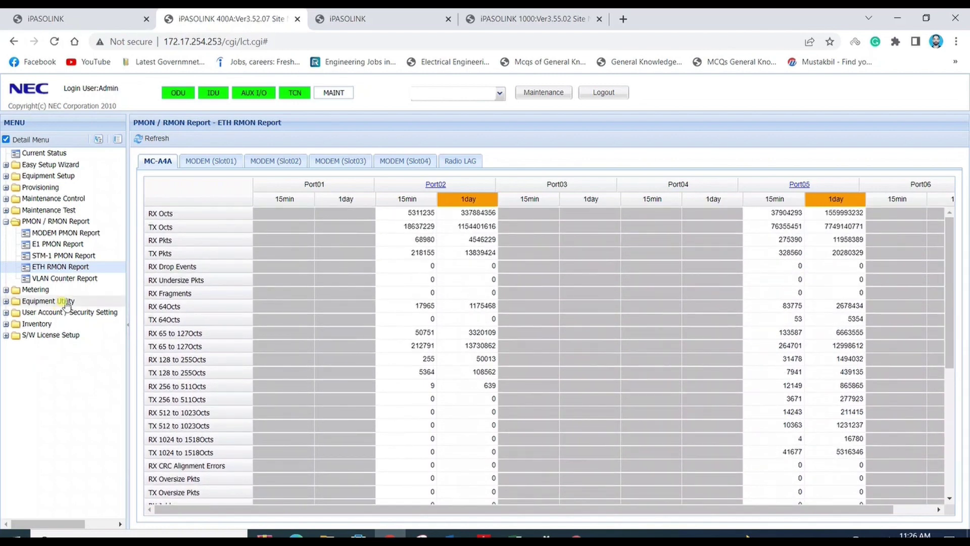
Show the VLAN Counter Report's eight empty rows and collapse the PMON / RMON Report group
click(83, 278)
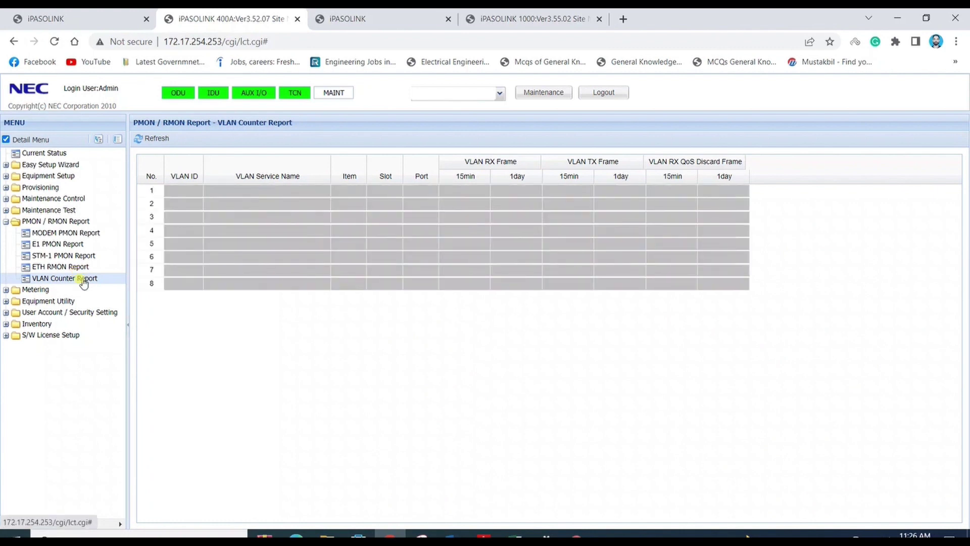
click(5, 222)
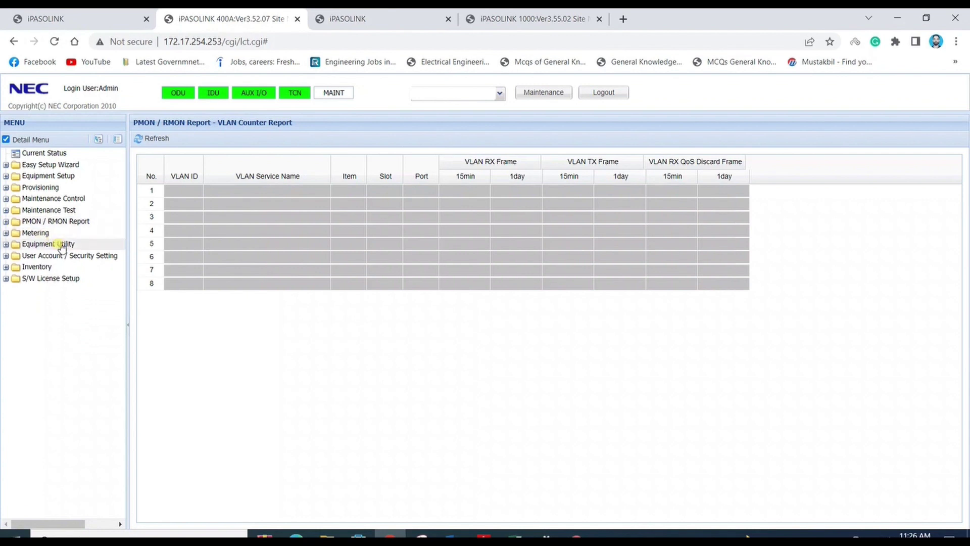